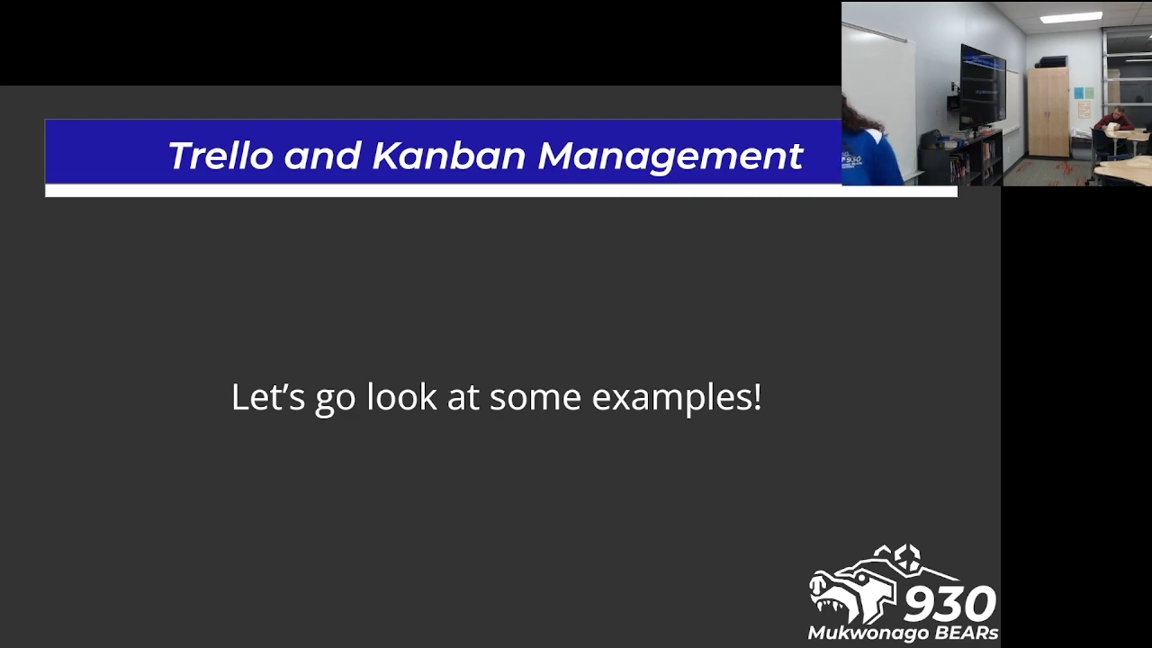
Exit the slideshow and switch to Team 930's '930 | Universal' Trello board.
{"action": "key", "text": "Escape"}
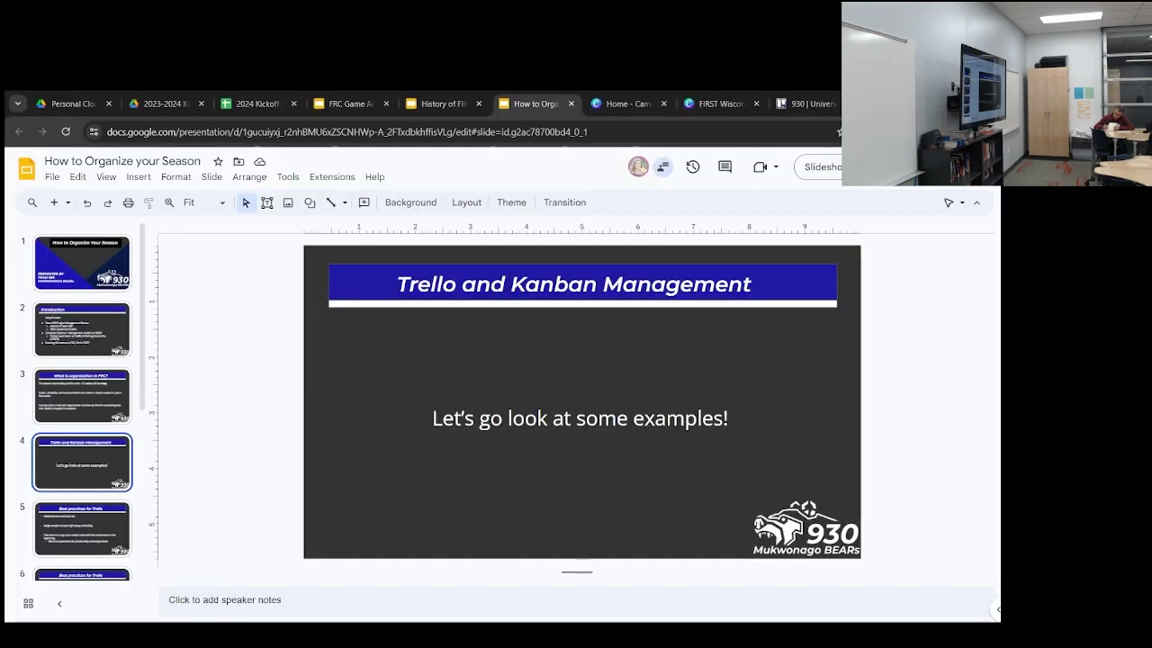
{"action": "left_click", "coordinate": [801, 103]}
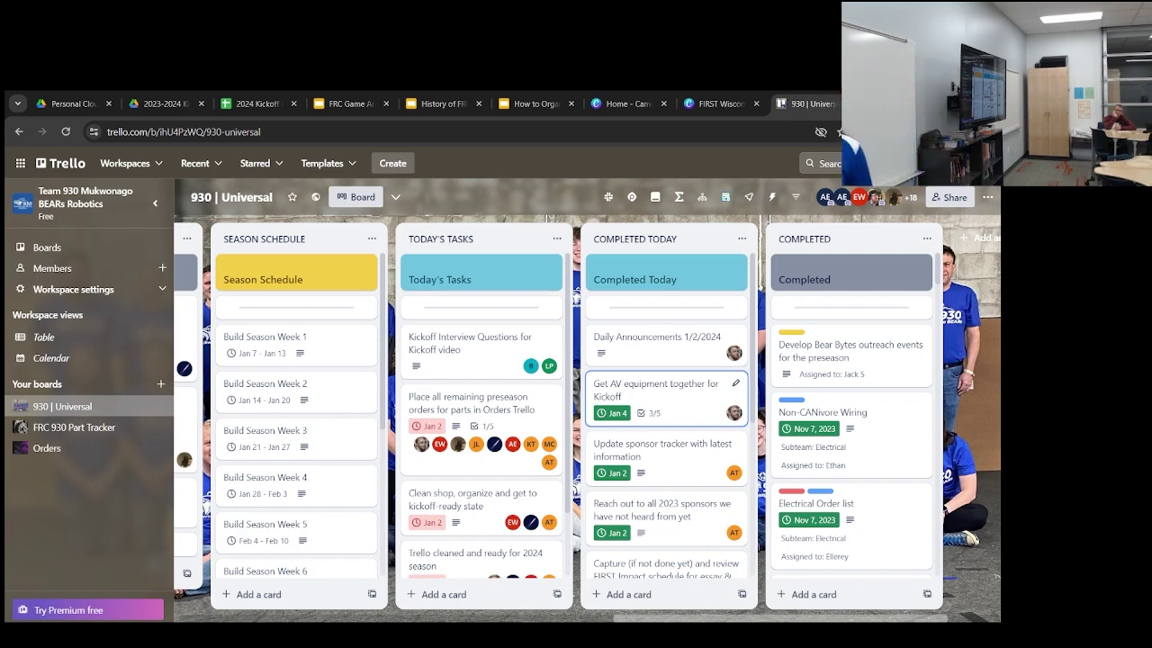
Scroll the Universal board left to the General, FIRST Impact, Strategy and Business backlog lists.
{"action": "scroll", "coordinate": [481, 423], "scroll_direction": "left", "scroll_amount": 10}
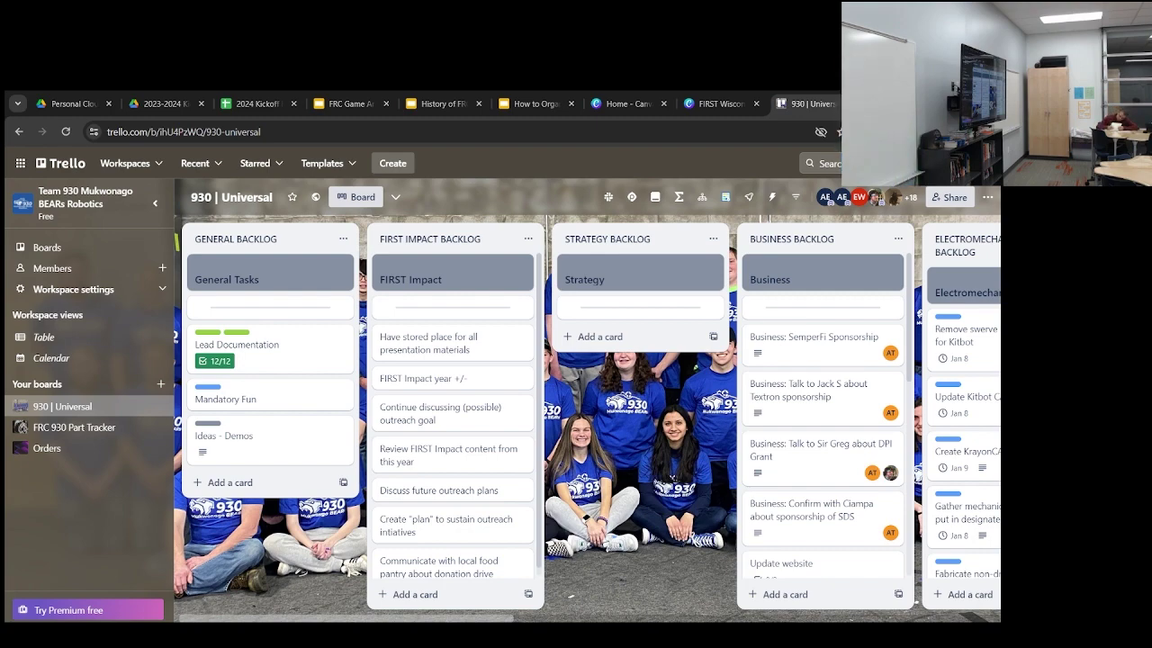
{"action": "scroll", "coordinate": [585, 414], "scroll_direction": "right", "scroll_amount": 10}
{"action": "scroll", "coordinate": [584, 413], "scroll_direction": "left", "scroll_amount": 6}
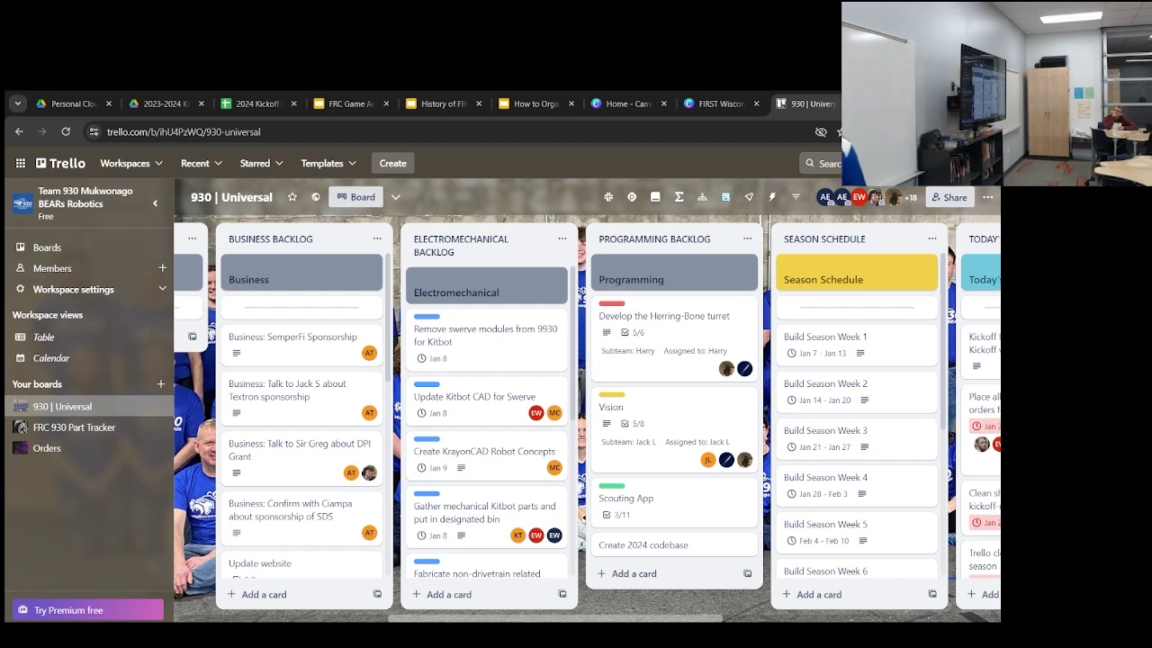
{"action": "scroll", "coordinate": [302, 414], "scroll_direction": "down", "scroll_amount": 10}
{"action": "scroll", "coordinate": [302, 414], "scroll_direction": "up", "scroll_amount": 7}
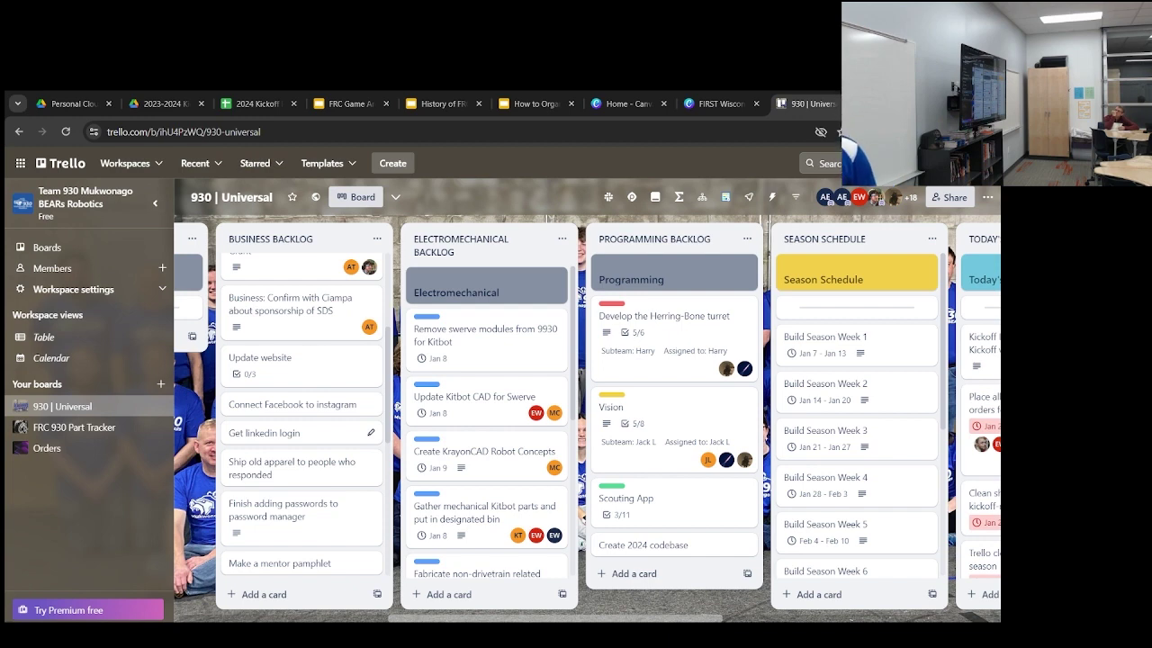
{"action": "scroll", "coordinate": [301, 414], "scroll_direction": "up", "scroll_amount": 3}
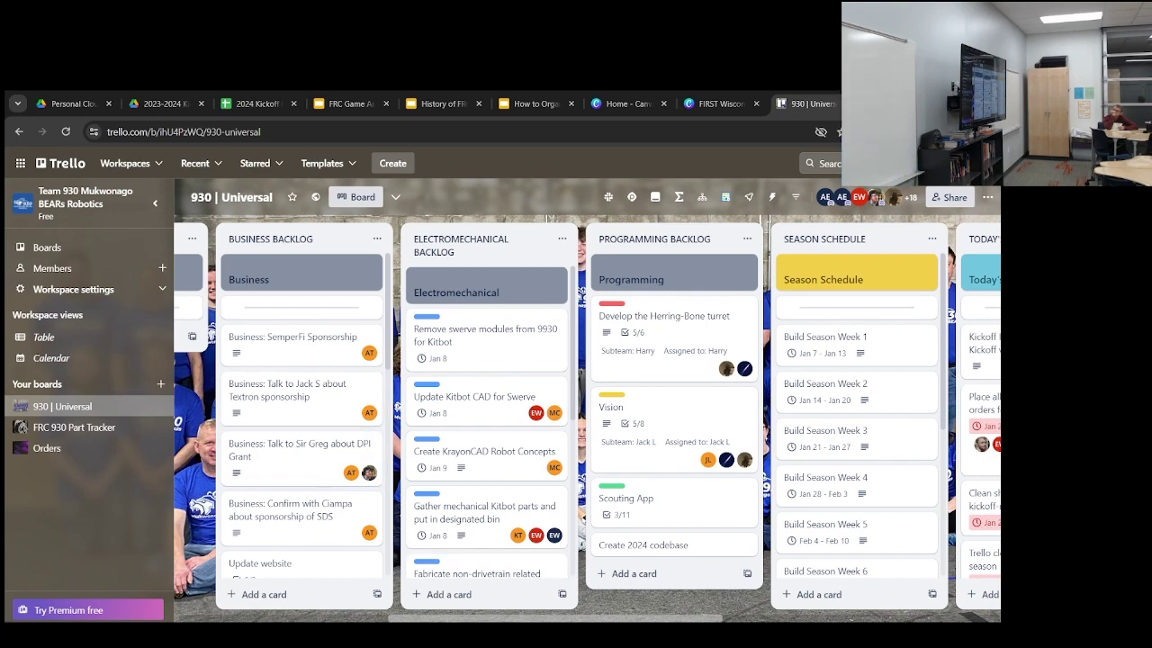
Return the Season Schedule list to its top card, Build Season Week 1 (Jan 7–13).
{"action": "scroll", "coordinate": [587, 422], "scroll_direction": "right", "scroll_amount": 10}
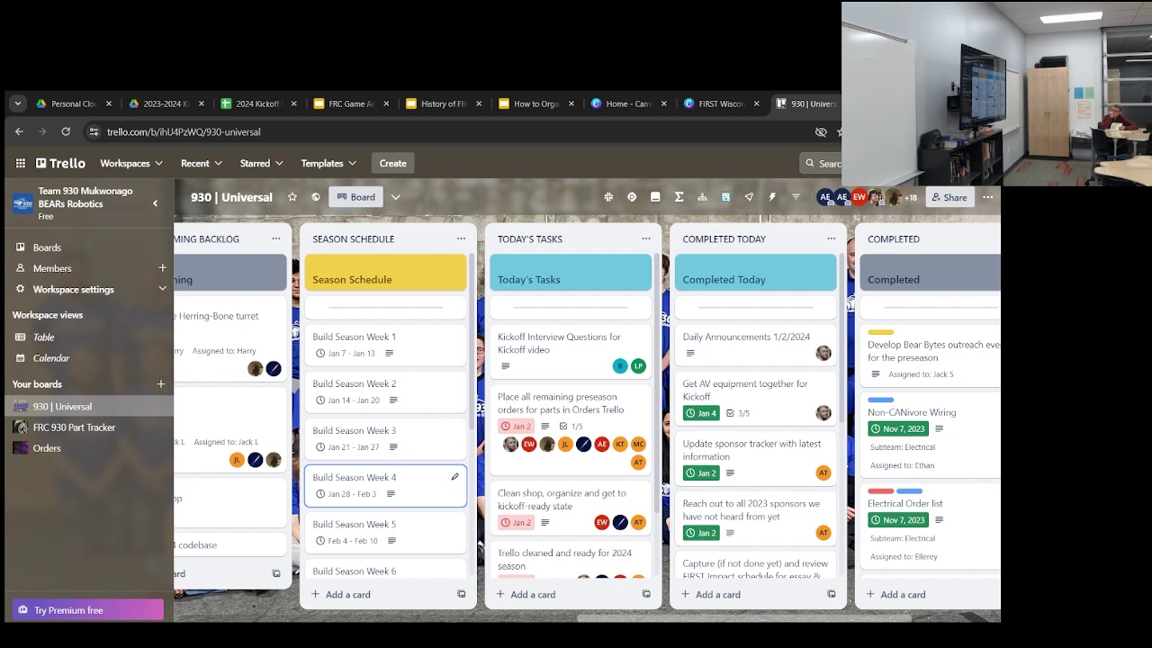
{"action": "scroll", "coordinate": [405, 476], "scroll_direction": "down", "scroll_amount": 3}
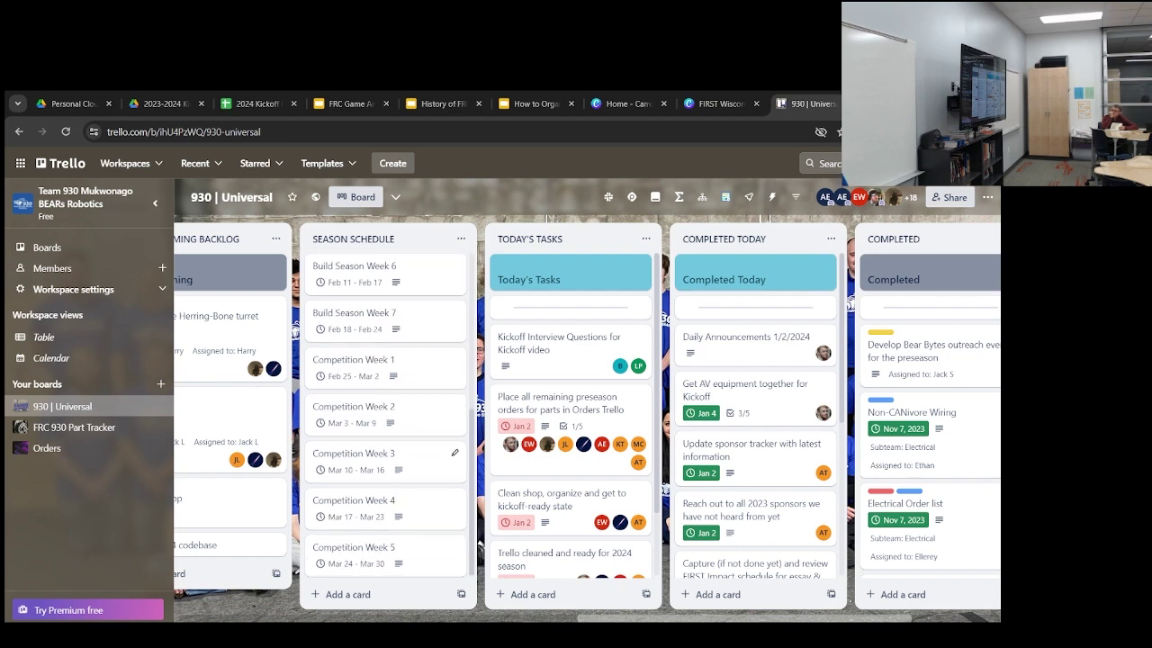
{"action": "scroll", "coordinate": [387, 414], "scroll_direction": "up", "scroll_amount": 4}
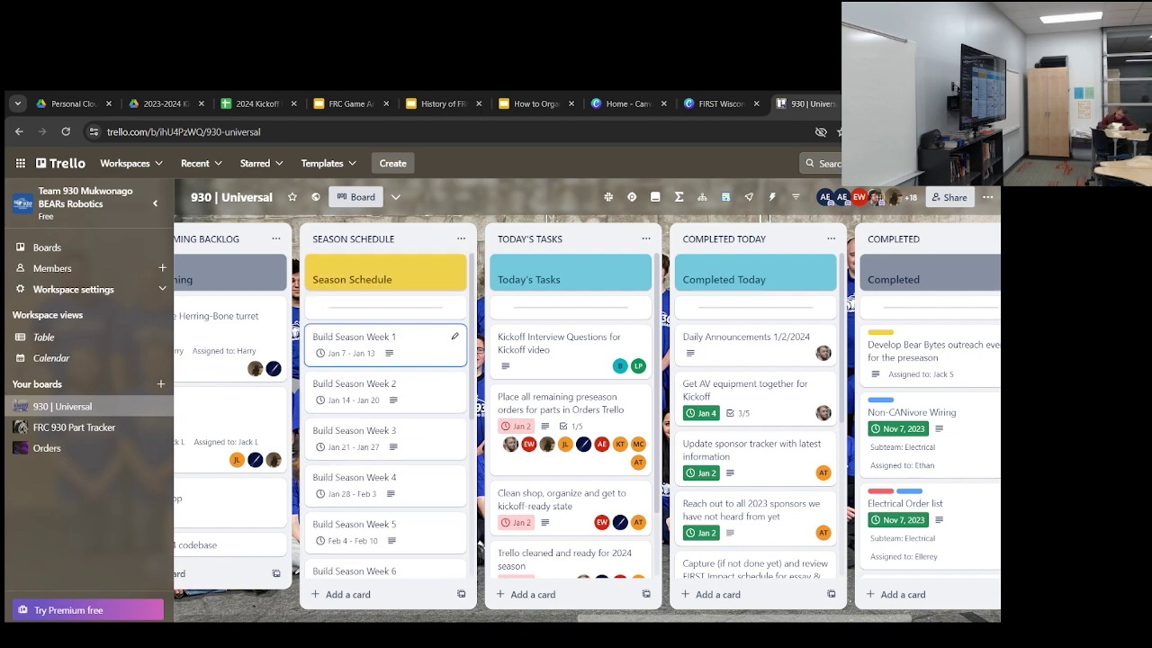
{"action": "left_click", "coordinate": [378, 326]}
{"action": "scroll", "coordinate": [499, 405], "scroll_direction": "down", "scroll_amount": 4}
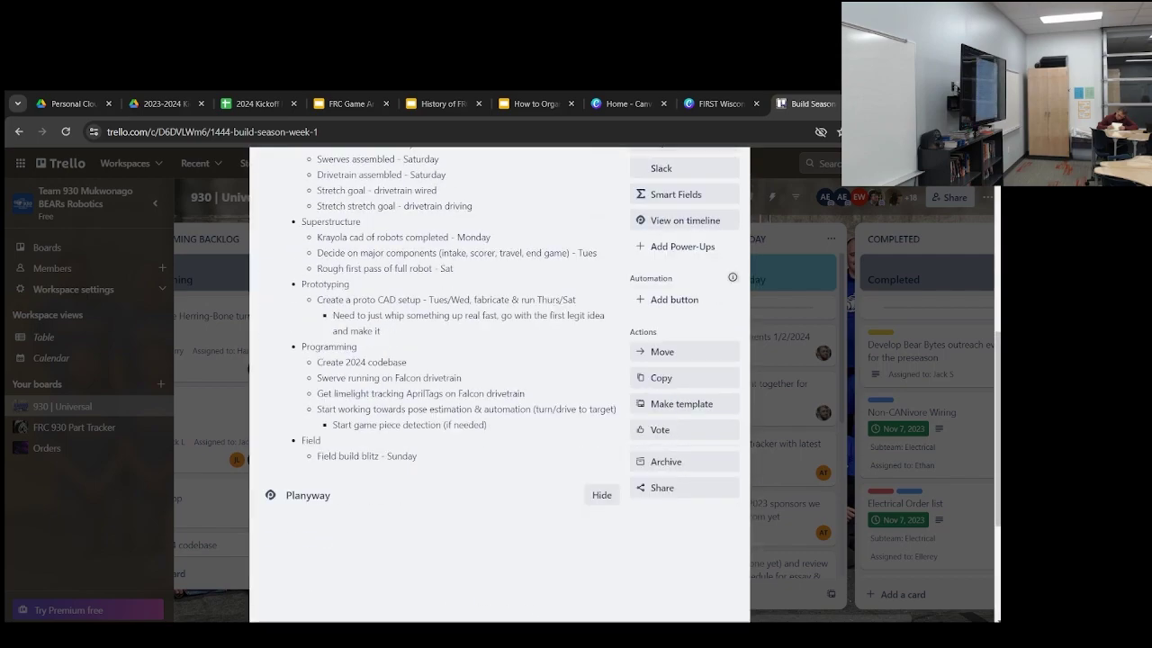
{"action": "scroll", "coordinate": [499, 405], "scroll_direction": "up", "scroll_amount": 6}
{"action": "scroll", "coordinate": [499, 405], "scroll_direction": "down", "scroll_amount": 5}
{"action": "scroll", "coordinate": [499, 405], "scroll_direction": "up", "scroll_amount": 3}
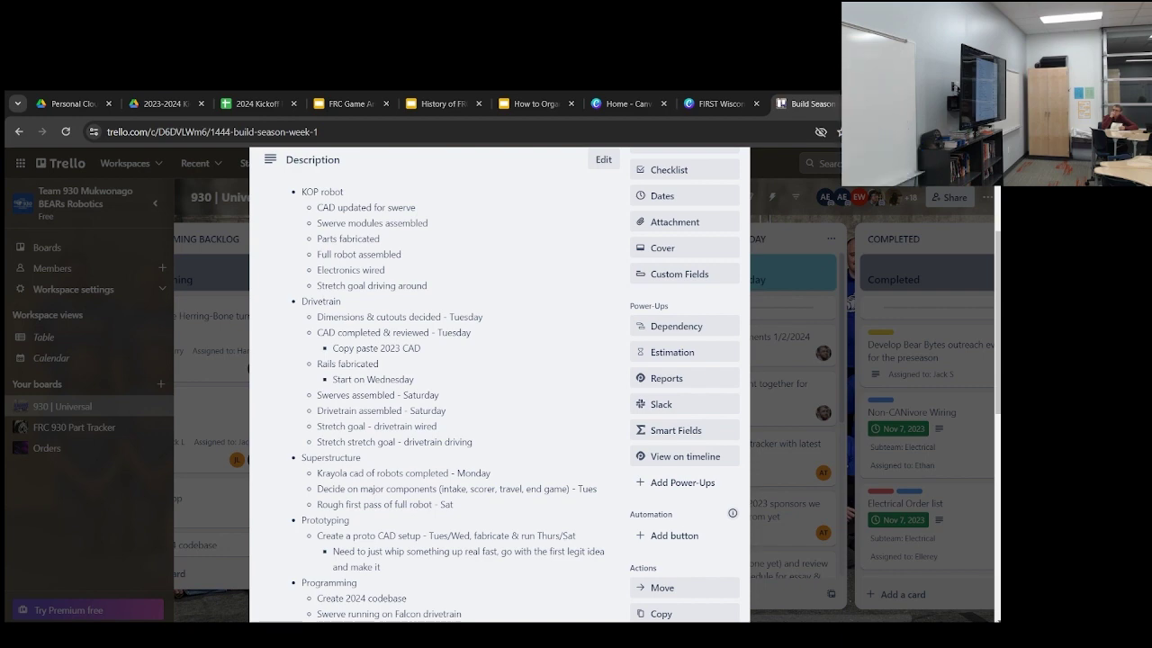
{"action": "key", "text": "Escape"}
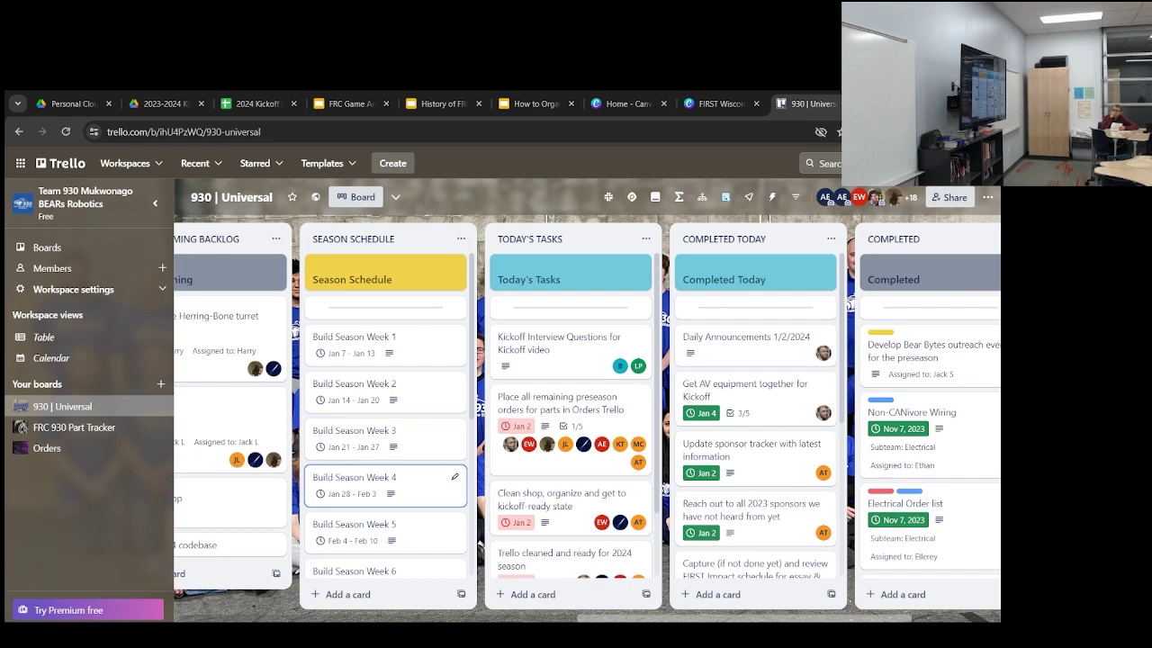
{"action": "left_click", "coordinate": [378, 484]}
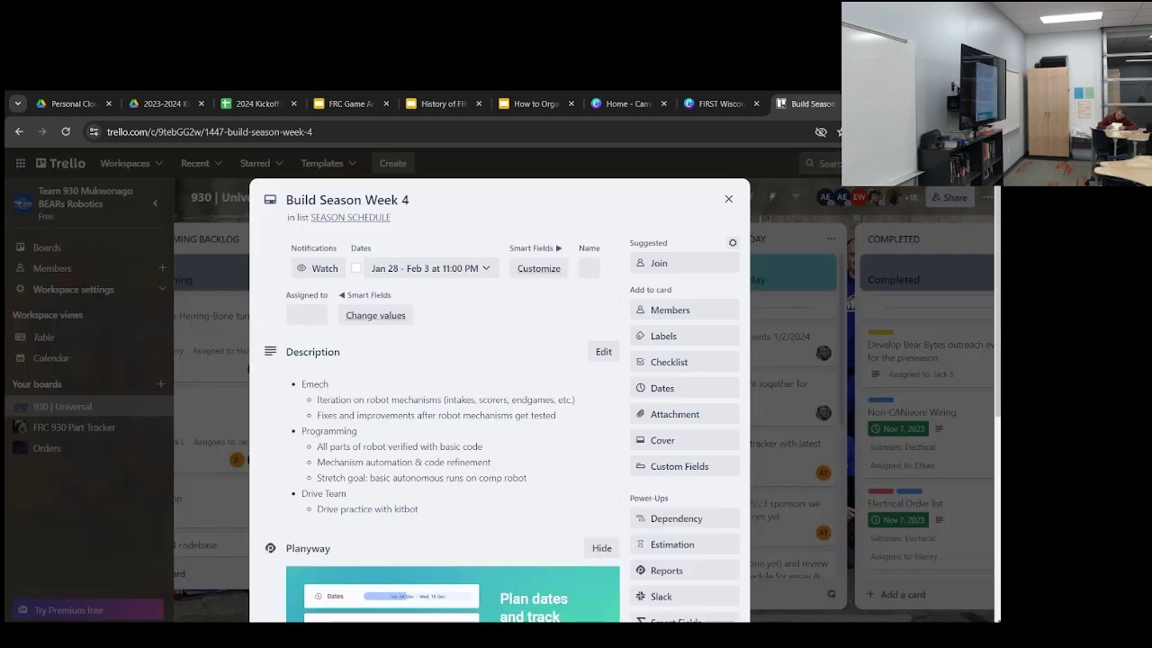
{"action": "key", "text": "Escape"}
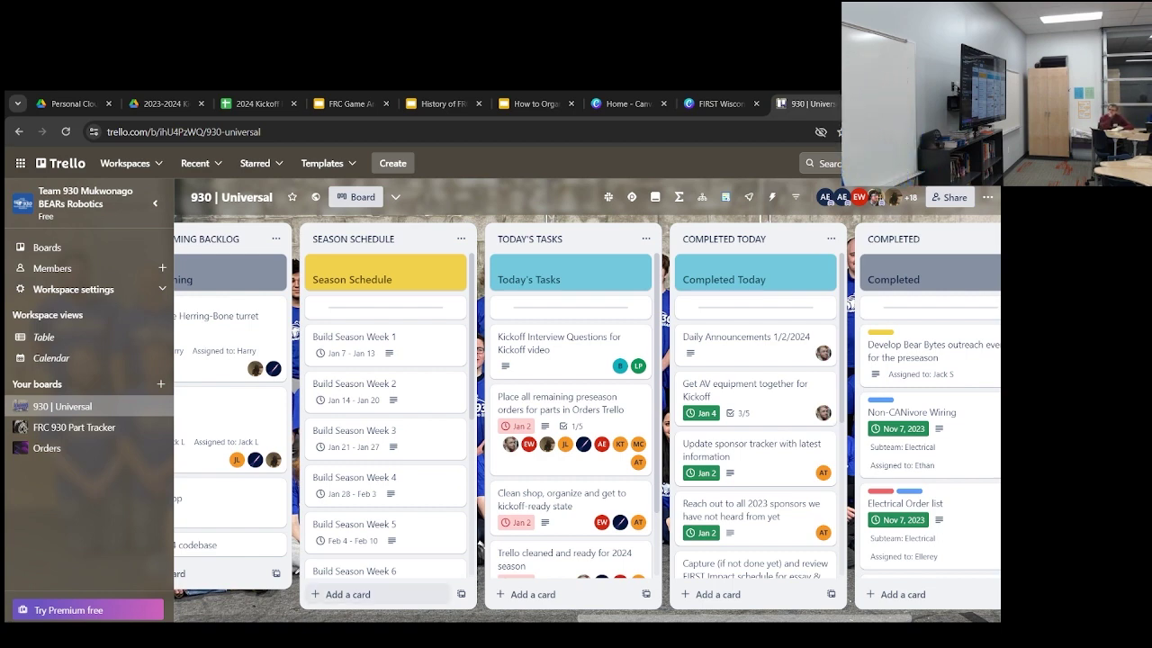
Open the 'Place all remaining preseason orders' card, zoom in, and view its 20% Groups to Review checklist.
{"action": "left_click", "coordinate": [551, 405]}
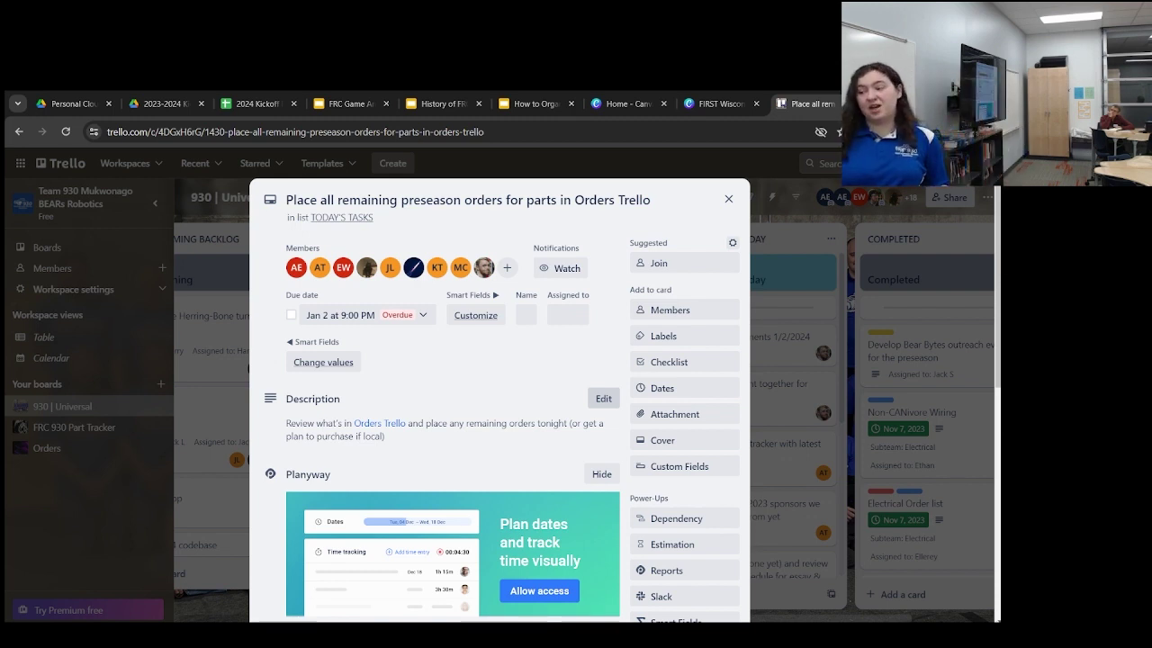
{"action": "key", "text": "ctrl+plus"}
{"action": "scroll", "coordinate": [499, 378], "scroll_direction": "down", "scroll_amount": 10}
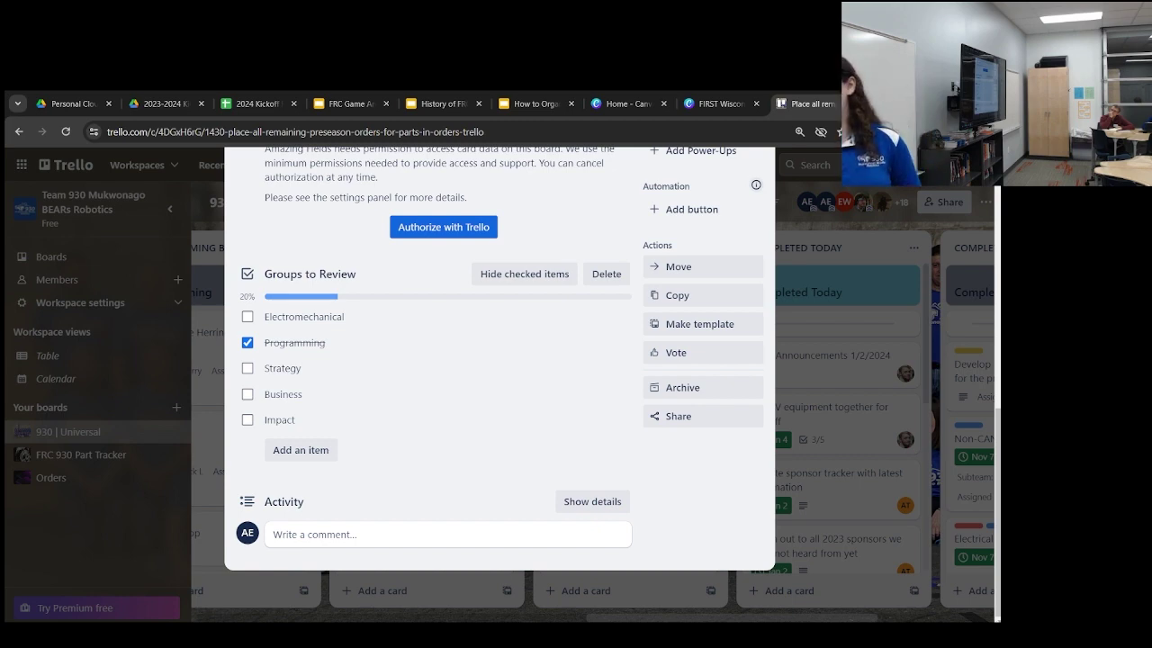
Close the preseason orders card and switch to the FRC 930 Part Tracker board.
{"action": "key", "text": "Escape"}
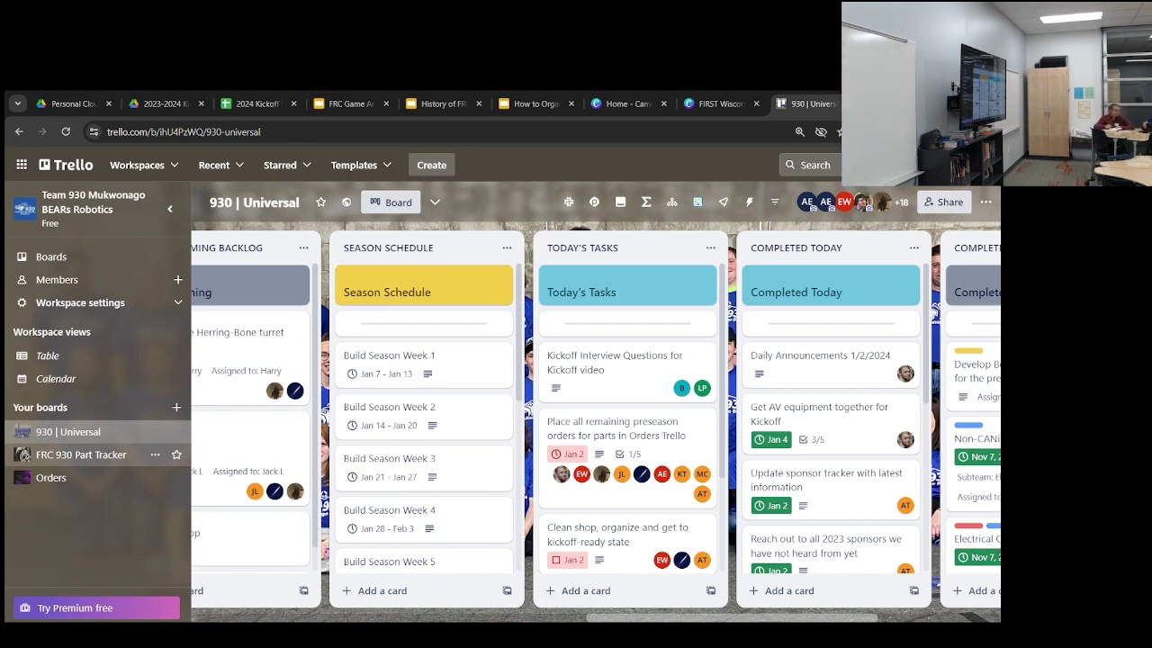
{"action": "left_click", "coordinate": [81, 455]}
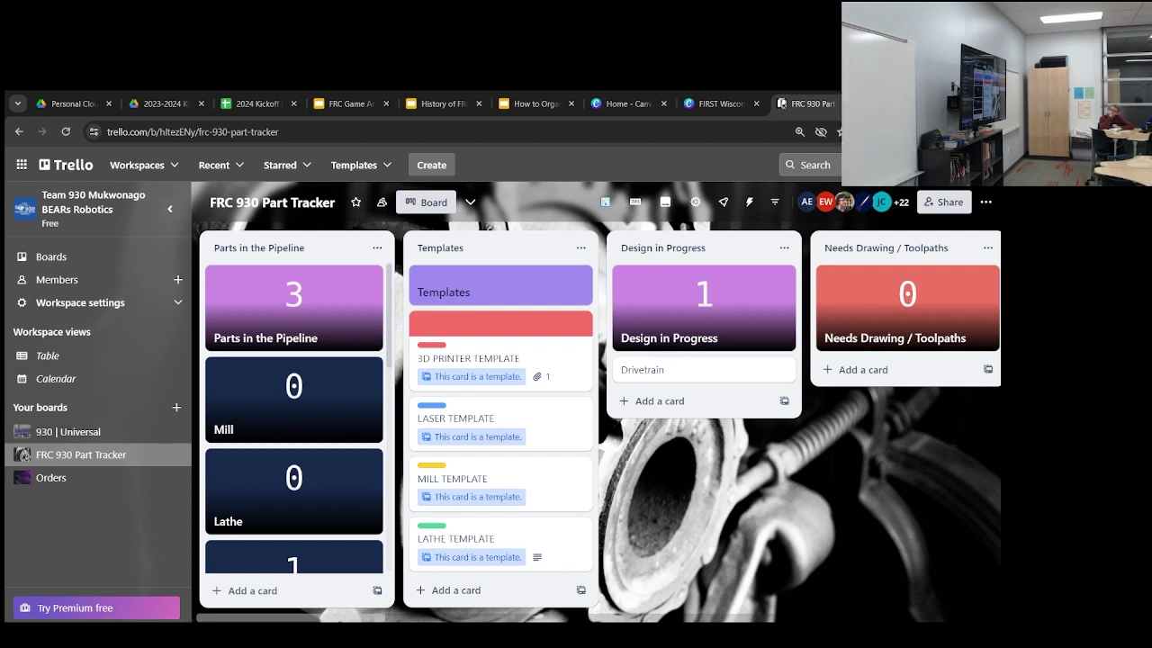
Show the Part Tracker's Design in Progress, Needs Drawing, Needs Tool Review and On Hold lists.
{"action": "scroll", "coordinate": [596, 420], "scroll_direction": "right", "scroll_amount": 10}
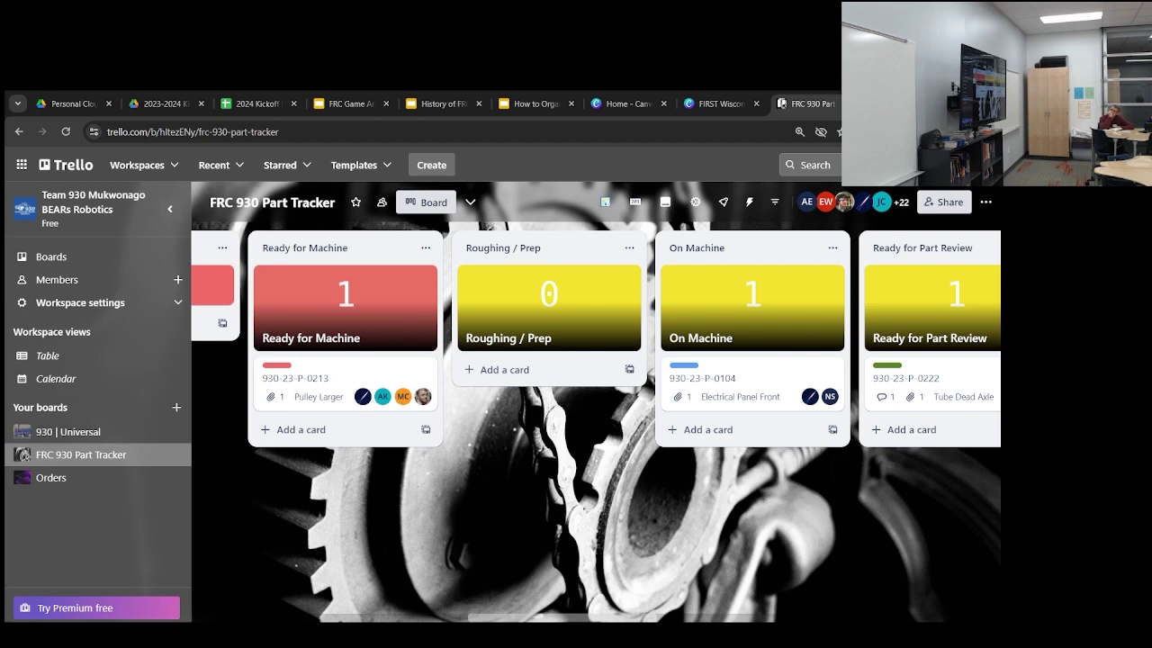
{"action": "scroll", "coordinate": [595, 420], "scroll_direction": "left", "scroll_amount": 8}
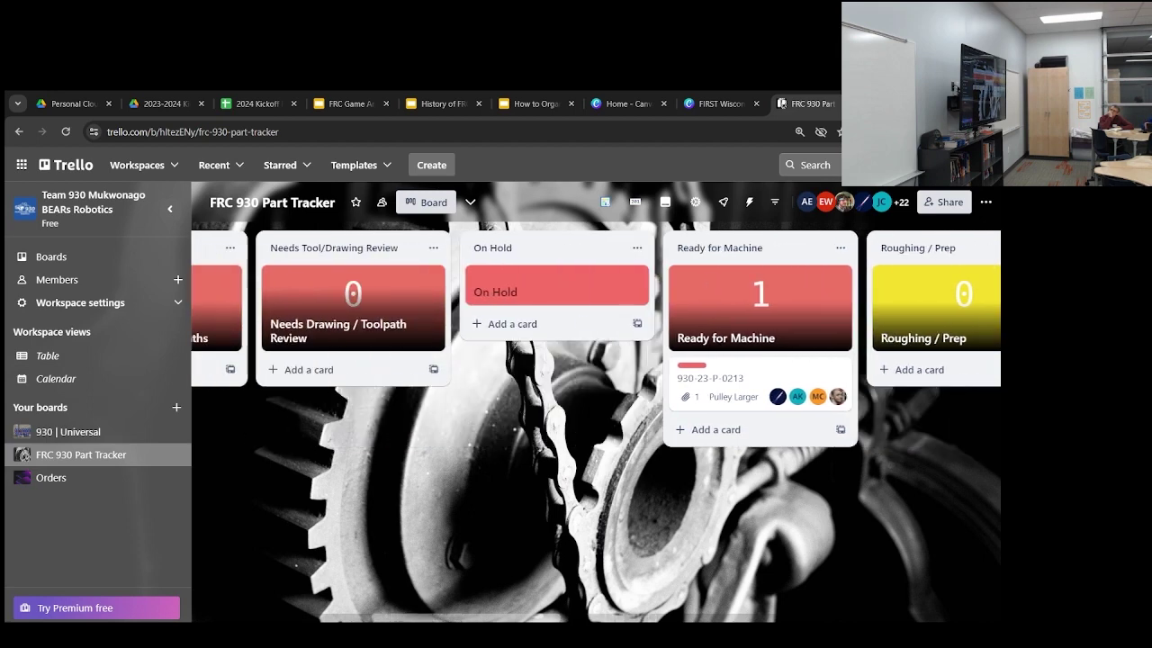
{"action": "scroll", "coordinate": [596, 420], "scroll_direction": "left", "scroll_amount": 1}
{"action": "scroll", "coordinate": [596, 419], "scroll_direction": "right", "scroll_amount": 1}
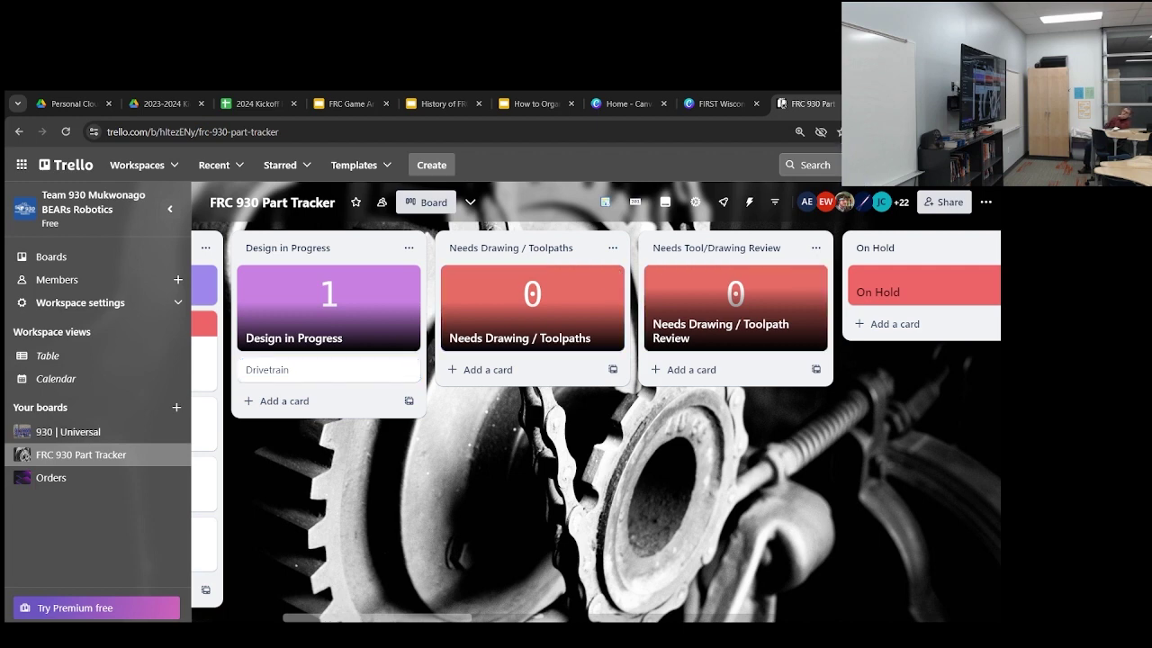
Scroll right to the Ready for Machine, Roughing / Prep and On Machine lists.
{"action": "scroll", "coordinate": [596, 426], "scroll_direction": "right", "scroll_amount": 8}
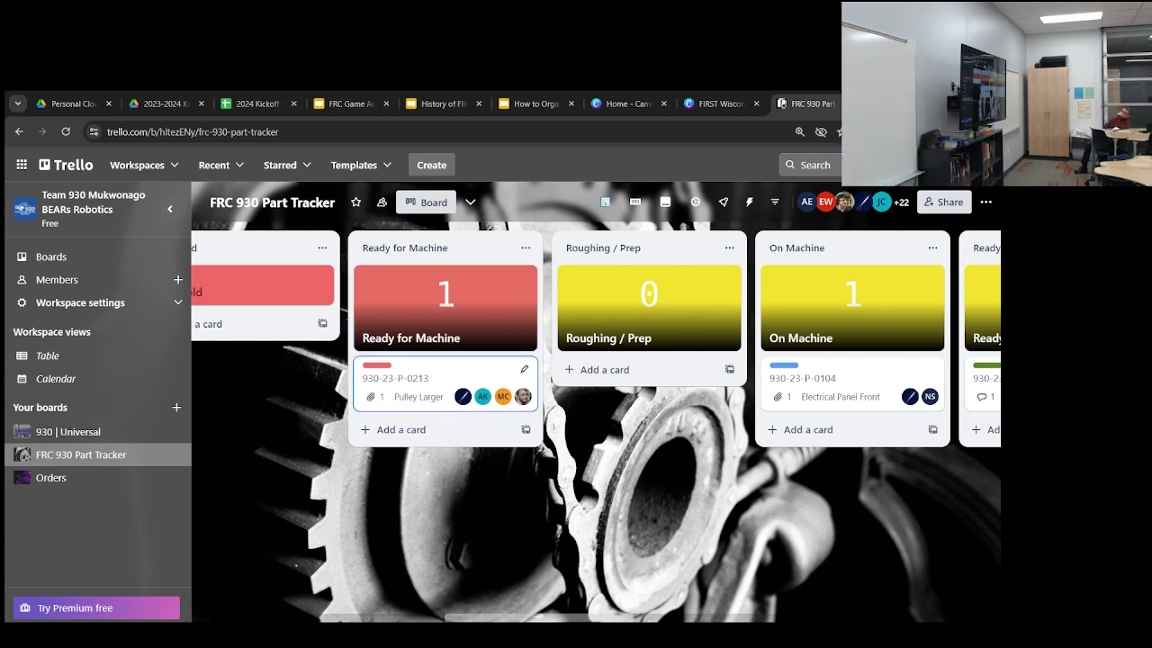
{"action": "left_click", "coordinate": [418, 378]}
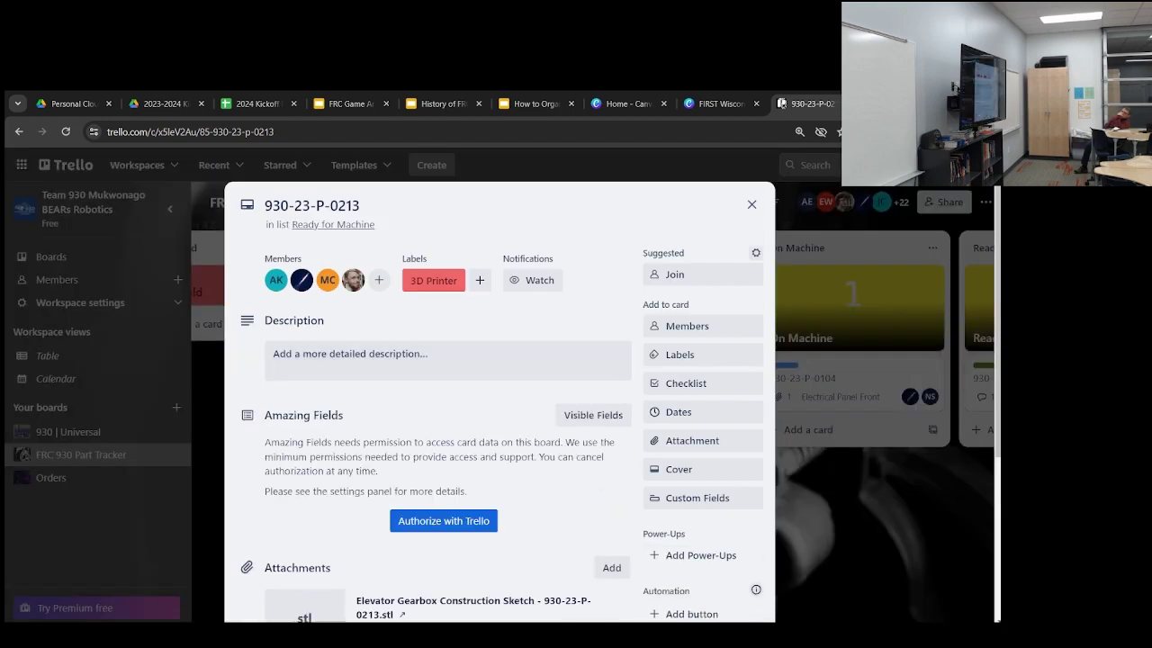
{"action": "left_click", "coordinate": [752, 205]}
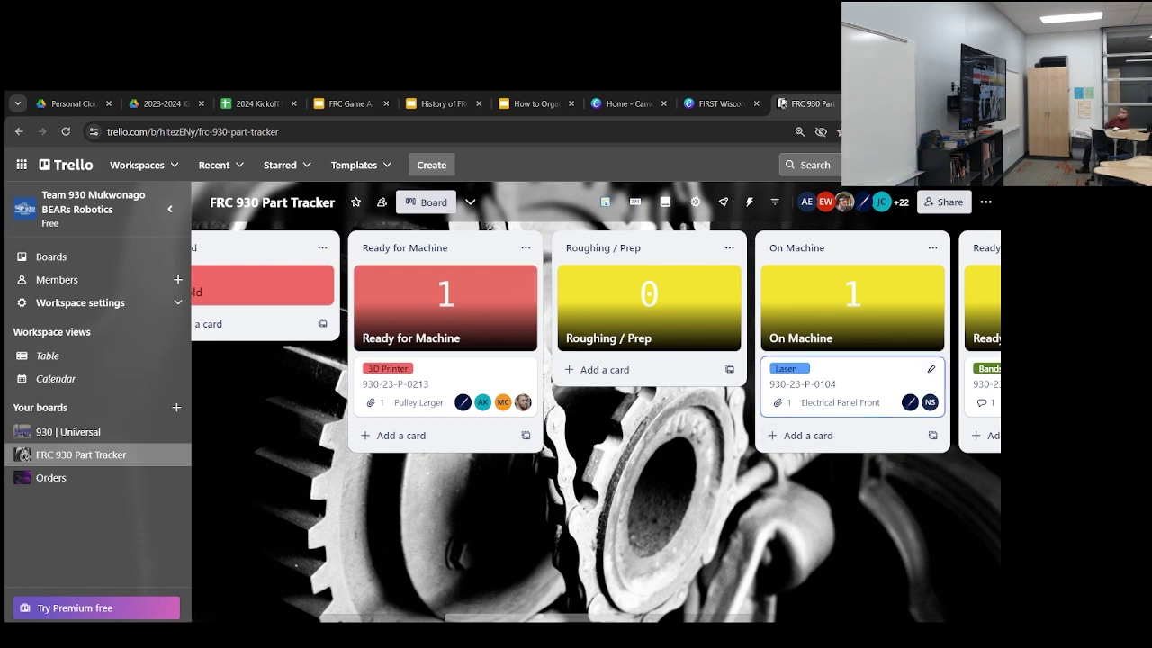
{"action": "left_click", "coordinate": [846, 387]}
{"action": "scroll", "coordinate": [500, 360], "scroll_direction": "down", "scroll_amount": 4}
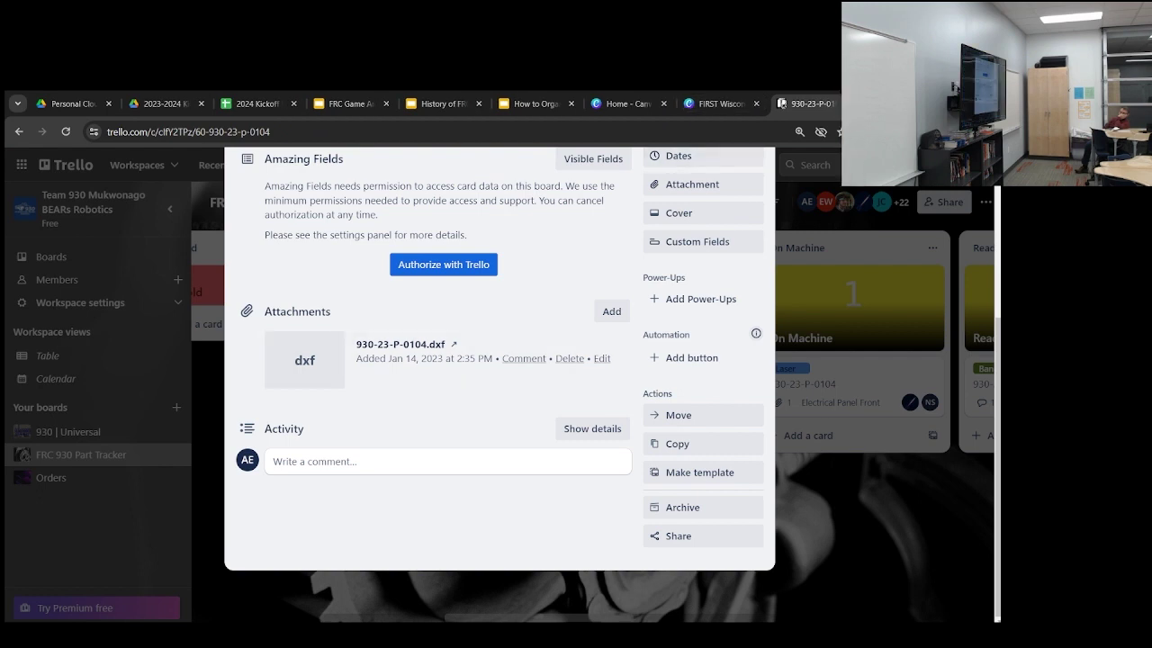
{"action": "scroll", "coordinate": [500, 378], "scroll_direction": "up", "scroll_amount": 3}
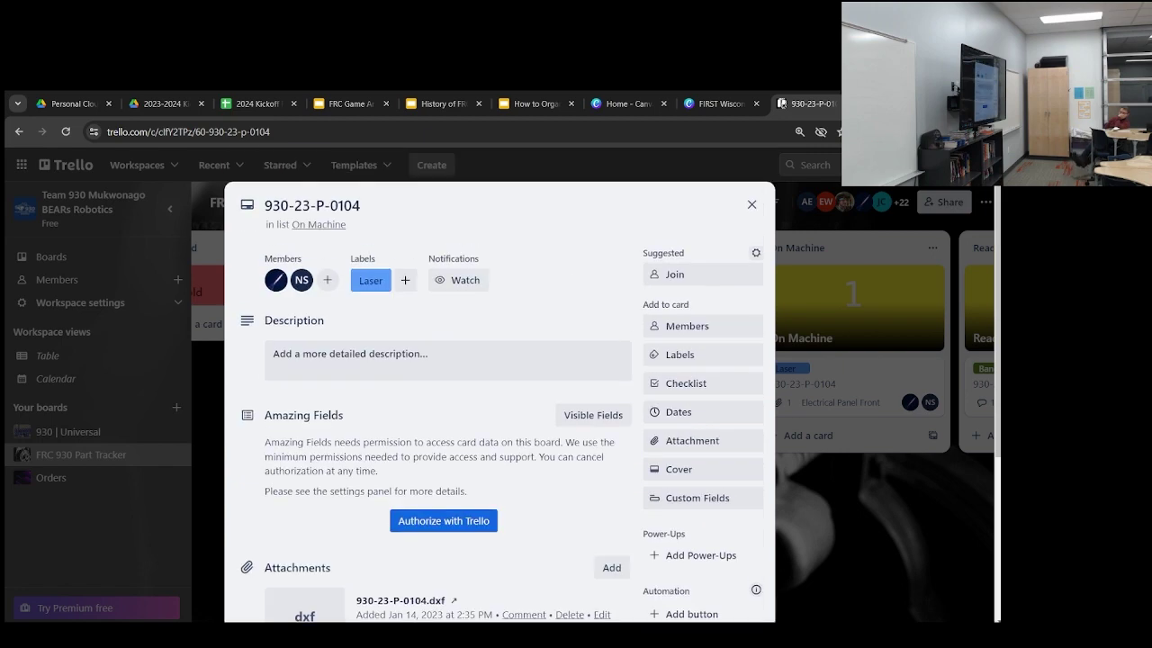
{"action": "key", "text": "Escape"}
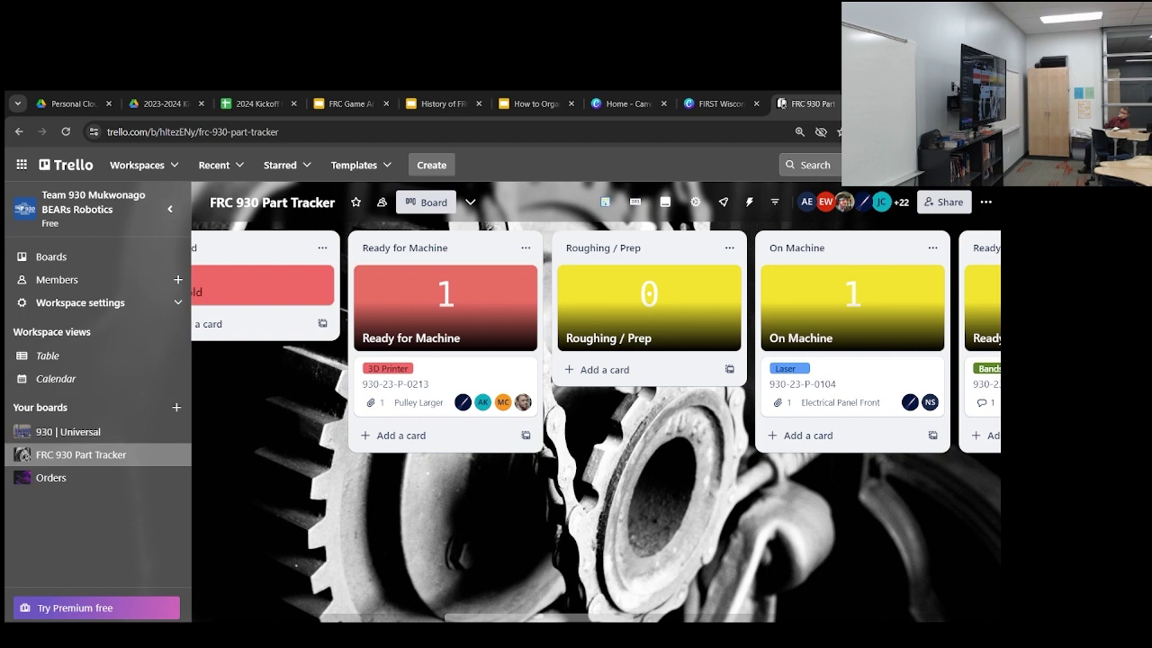
Scroll right to Ready for Part Review, Complete - 2024, Abandoned and Reference lists.
{"action": "scroll", "coordinate": [594, 423], "scroll_direction": "right", "scroll_amount": 8}
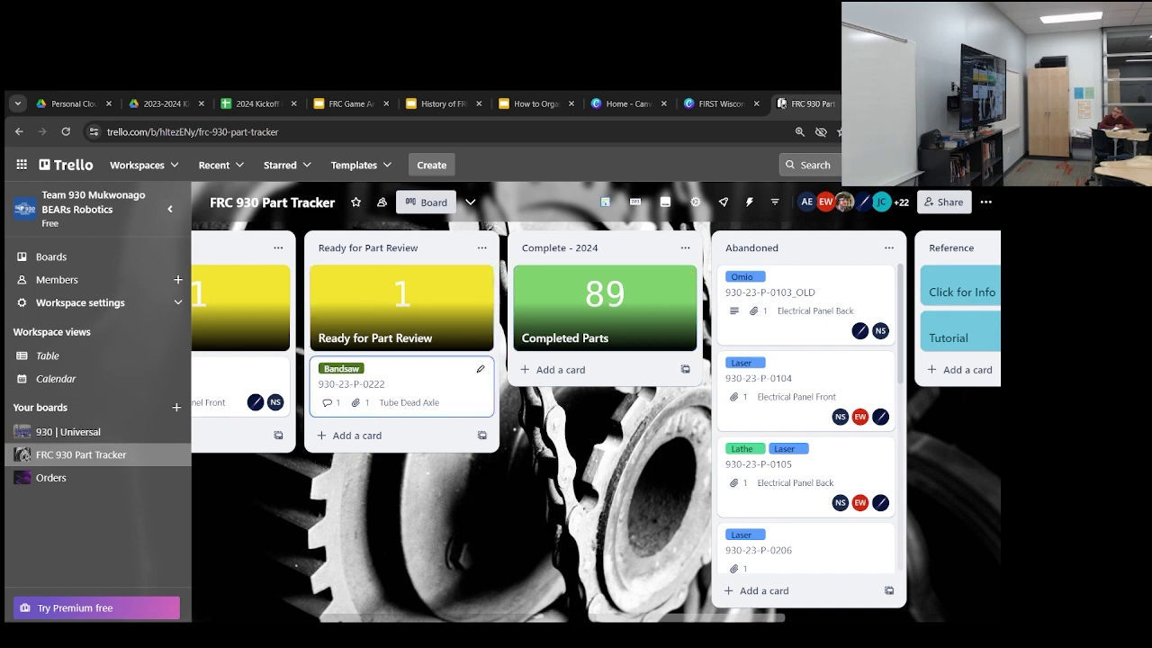
Scroll back left to the Part Tracker's first lists, Needs Drawing / Toolpaths through Ready for Machine.
{"action": "scroll", "coordinate": [594, 422], "scroll_direction": "left", "scroll_amount": 5}
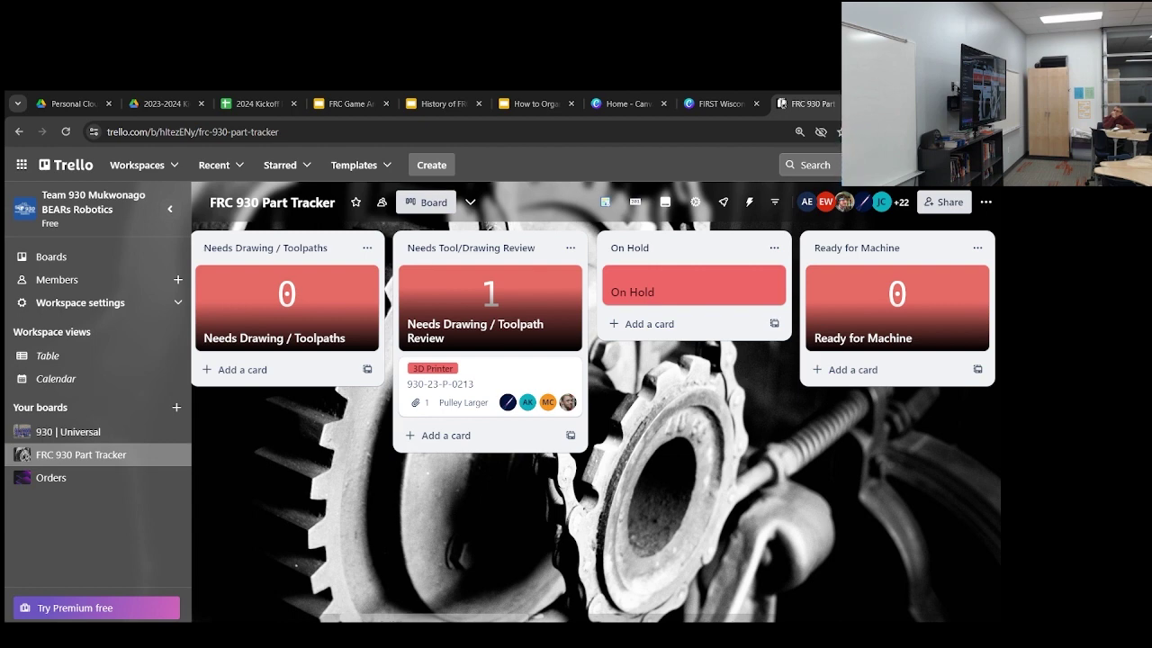
Browse the Orders board through Received - Complete, then return to the 'How to Organize your Season' slides.
{"action": "left_click", "coordinate": [51, 477]}
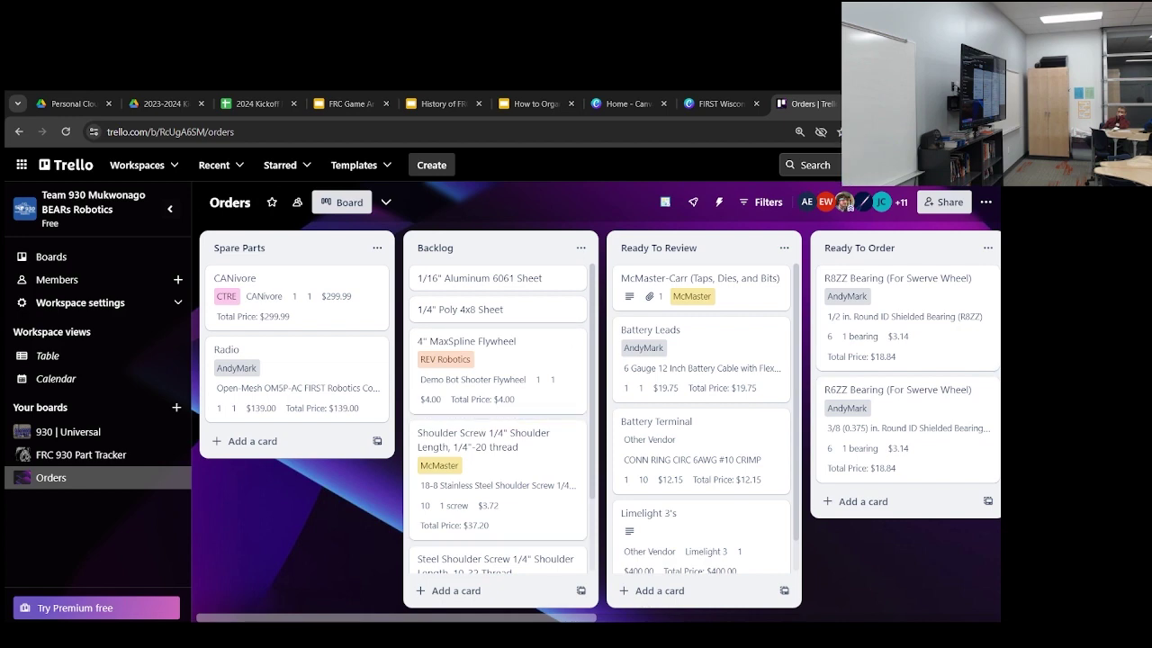
{"action": "scroll", "coordinate": [324, 360], "scroll_direction": "right", "scroll_amount": 5}
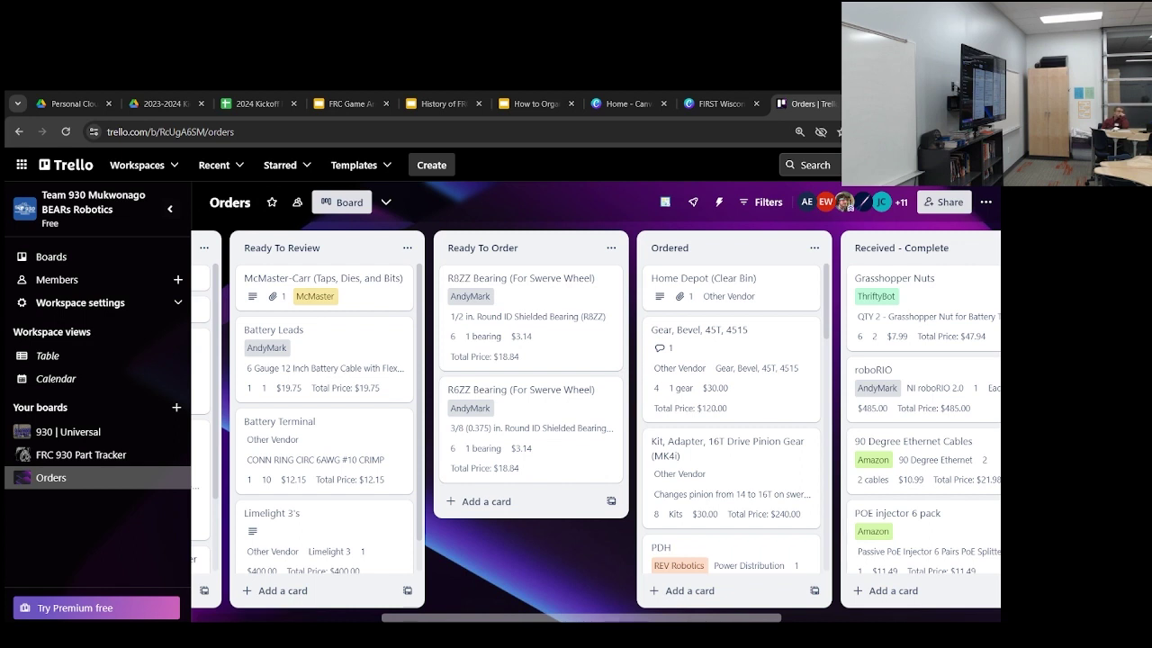
{"action": "left_click", "coordinate": [537, 104]}
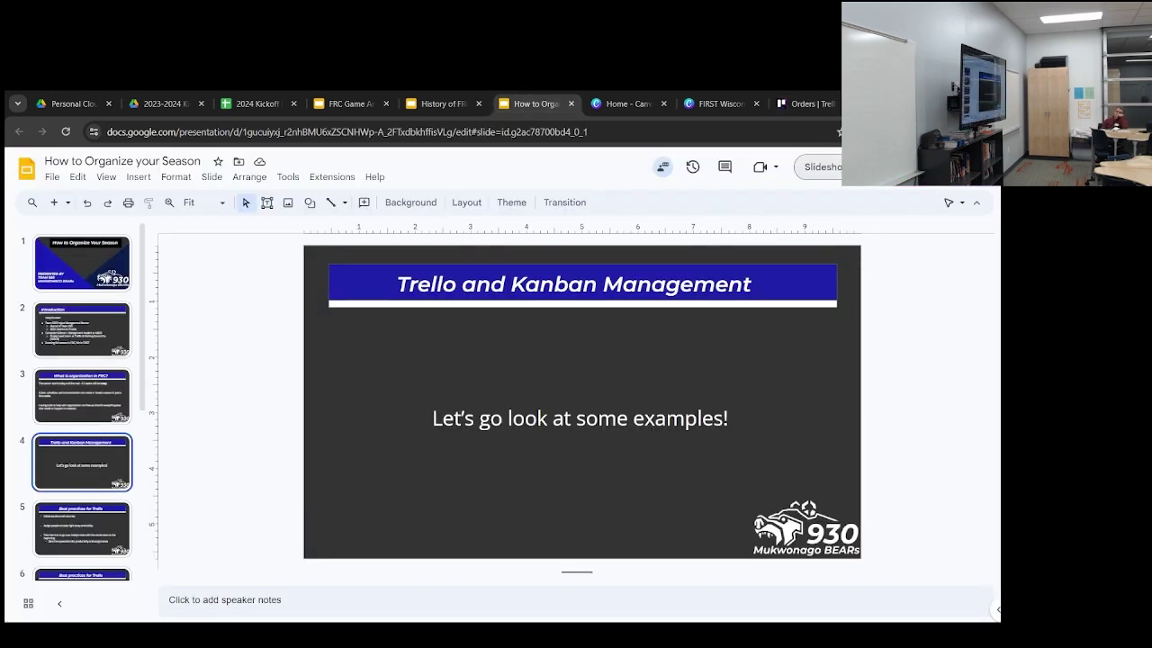
Present the Google Slides deck full-screen from slide 4, 'Trello and Kanban Management'.
{"action": "left_click", "coordinate": [820, 167]}
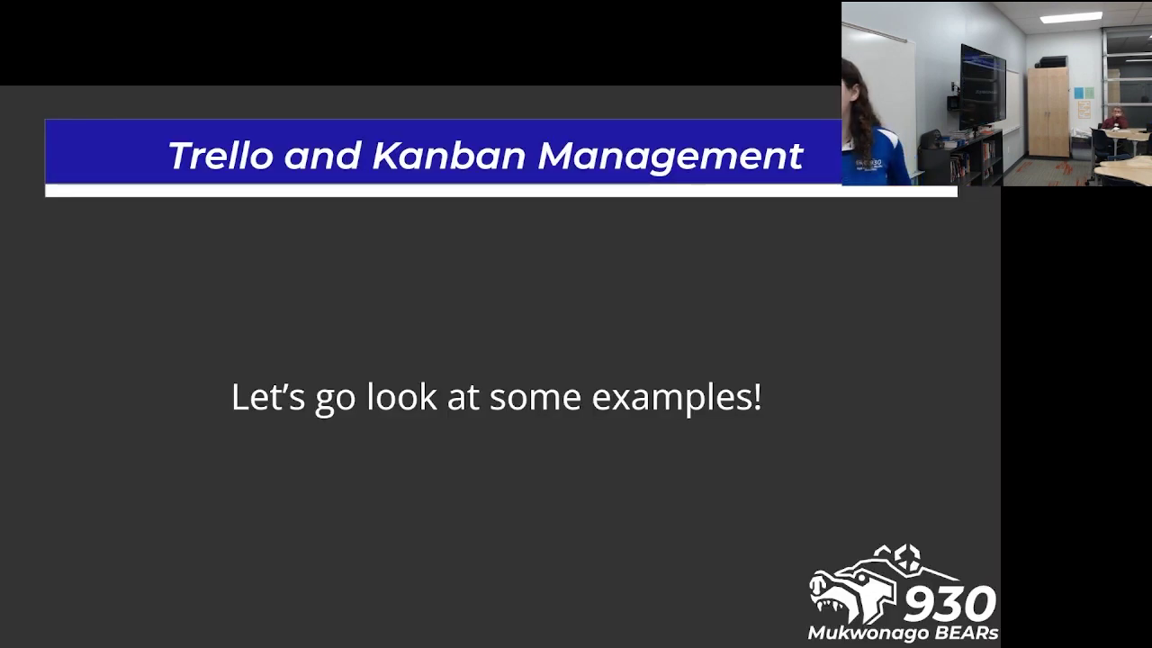